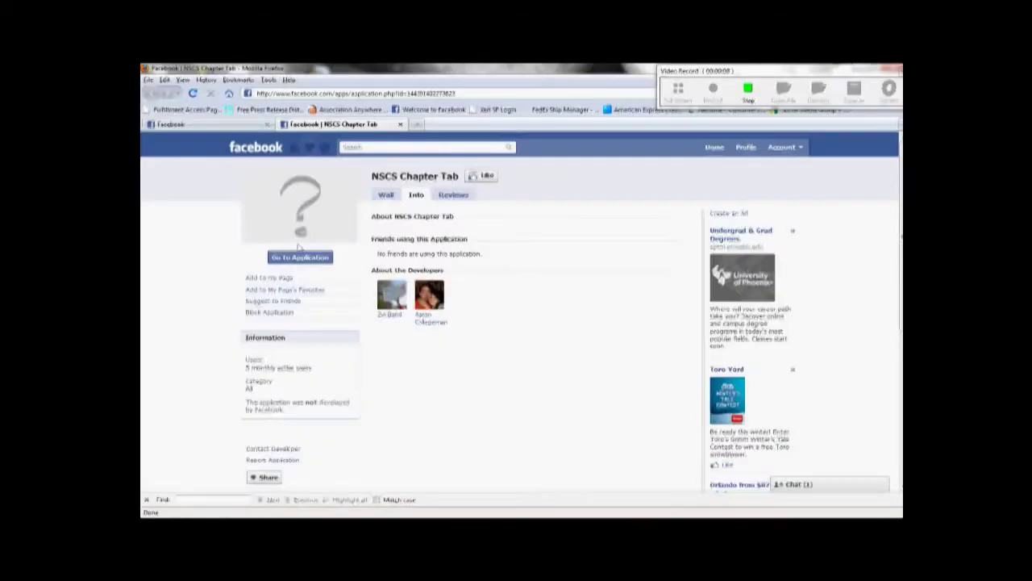
Add the NSCS Chapter Tab application to the Iowa State chapter page and close the page-selection dialog.
{"action": "left_click", "coordinate": [261, 276]}
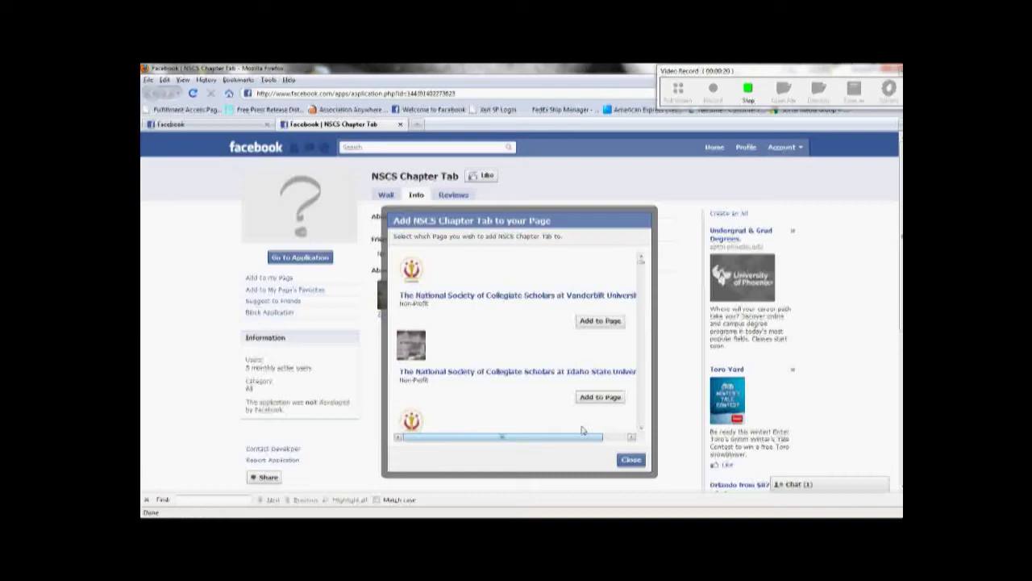
{"action": "left_click_drag", "start_coordinate": [588, 436], "coordinate": [613, 430]}
{"action": "scroll", "coordinate": [537, 371], "scroll_direction": "down", "scroll_amount": 1}
{"action": "scroll", "coordinate": [536, 371], "scroll_direction": "down", "scroll_amount": 1}
{"action": "scroll", "coordinate": [537, 371], "scroll_direction": "down", "scroll_amount": 1}
{"action": "scroll", "coordinate": [536, 371], "scroll_direction": "down", "scroll_amount": 1}
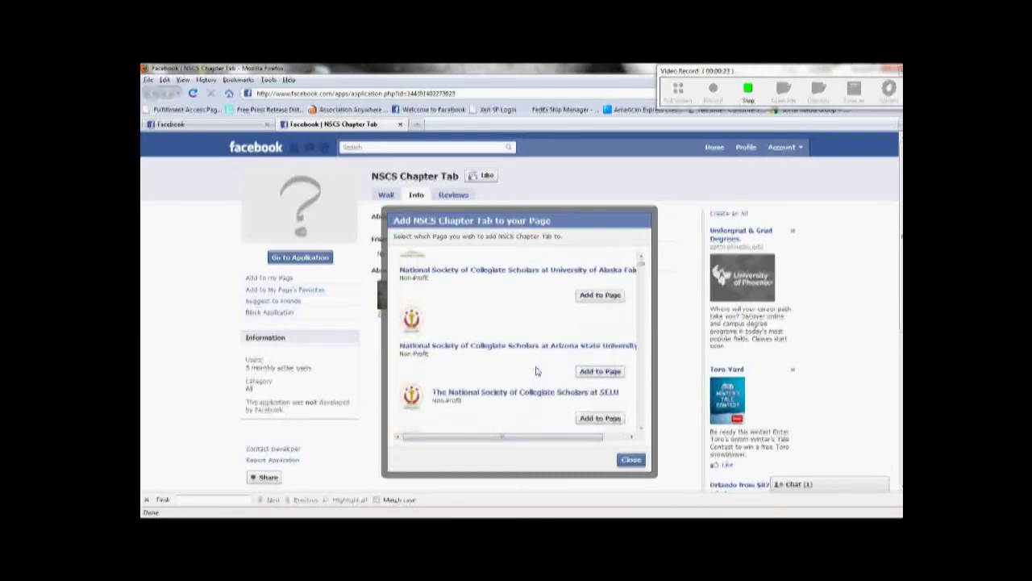
{"action": "scroll", "coordinate": [536, 371], "scroll_direction": "down", "scroll_amount": 1}
{"action": "scroll", "coordinate": [536, 371], "scroll_direction": "down", "scroll_amount": 1}
{"action": "scroll", "coordinate": [537, 371], "scroll_direction": "down", "scroll_amount": 1}
{"action": "scroll", "coordinate": [536, 371], "scroll_direction": "down", "scroll_amount": 1}
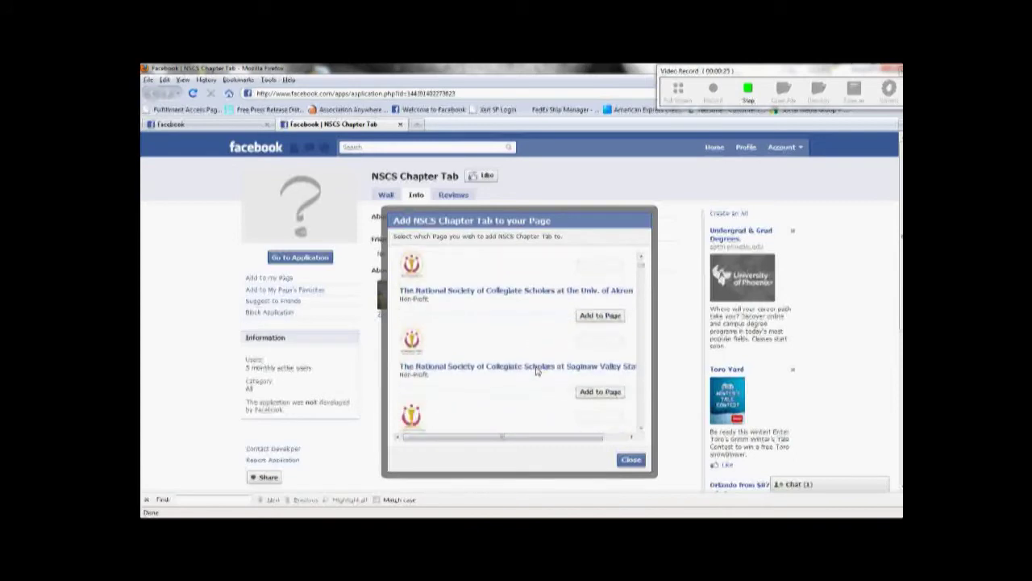
{"action": "scroll", "coordinate": [537, 371], "scroll_direction": "down", "scroll_amount": 1}
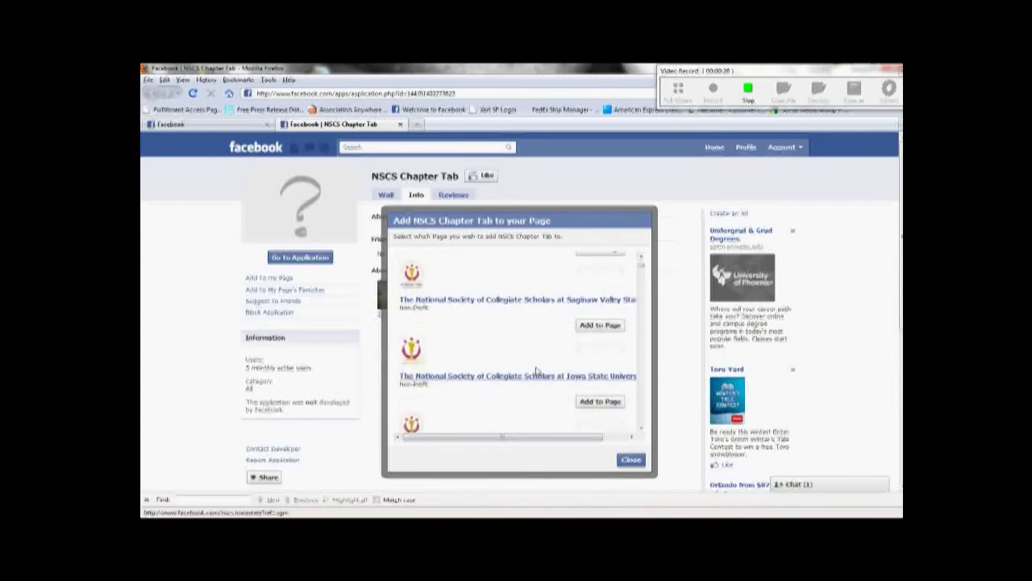
{"action": "left_click", "coordinate": [586, 396]}
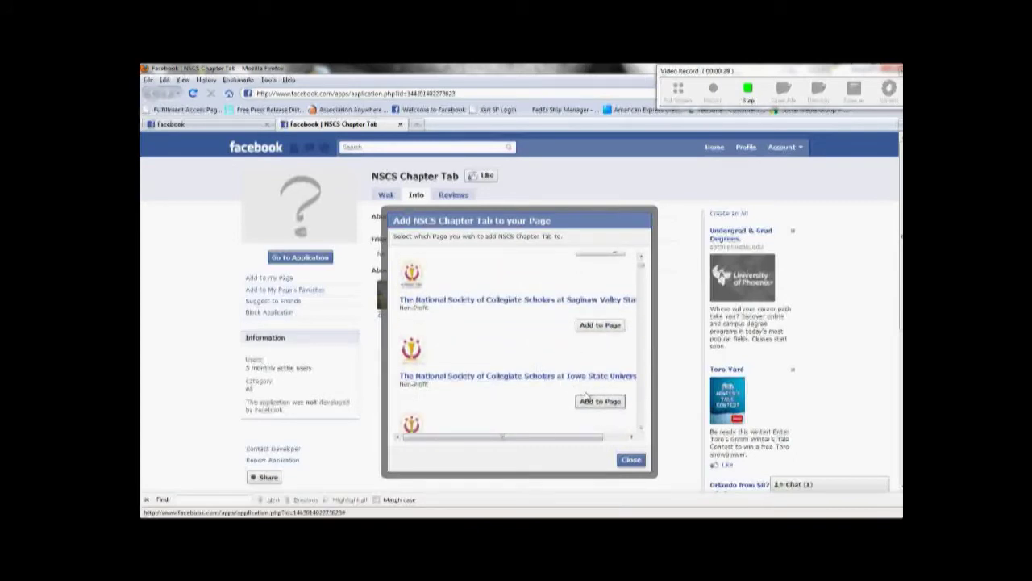
{"action": "left_click", "coordinate": [629, 459]}
Search 'io' to find the NSCS Iowa State page and show its Applications in Edit Page.
{"action": "left_click", "coordinate": [255, 147]}
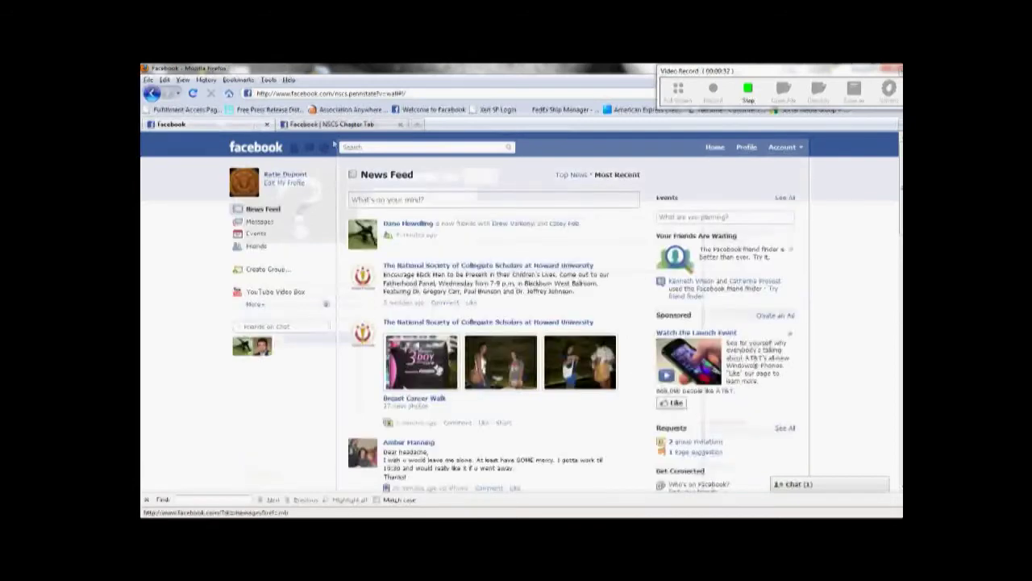
{"action": "left_click", "coordinate": [391, 145]}
{"action": "type", "text": "i"}
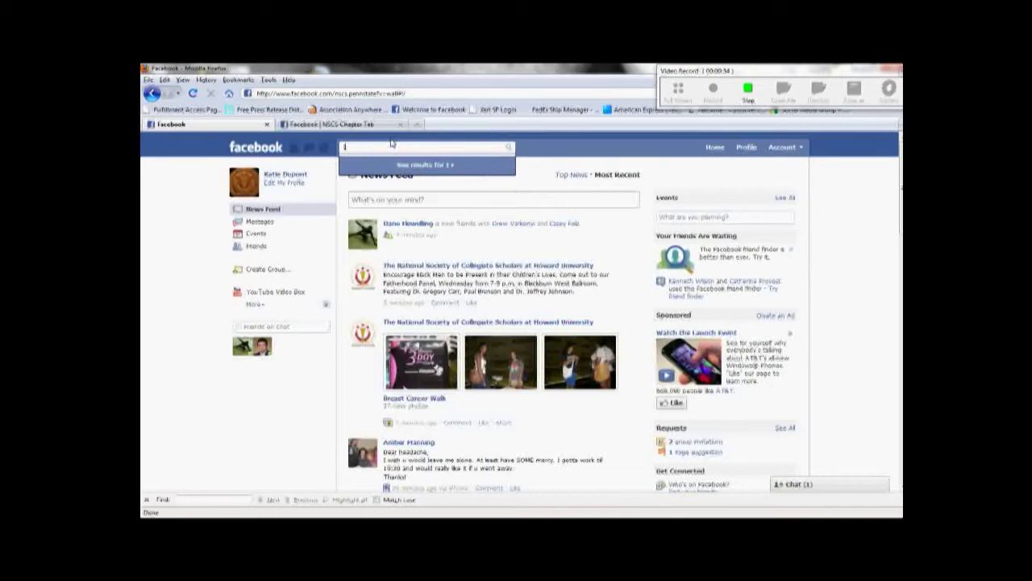
{"action": "type", "text": "ow"}
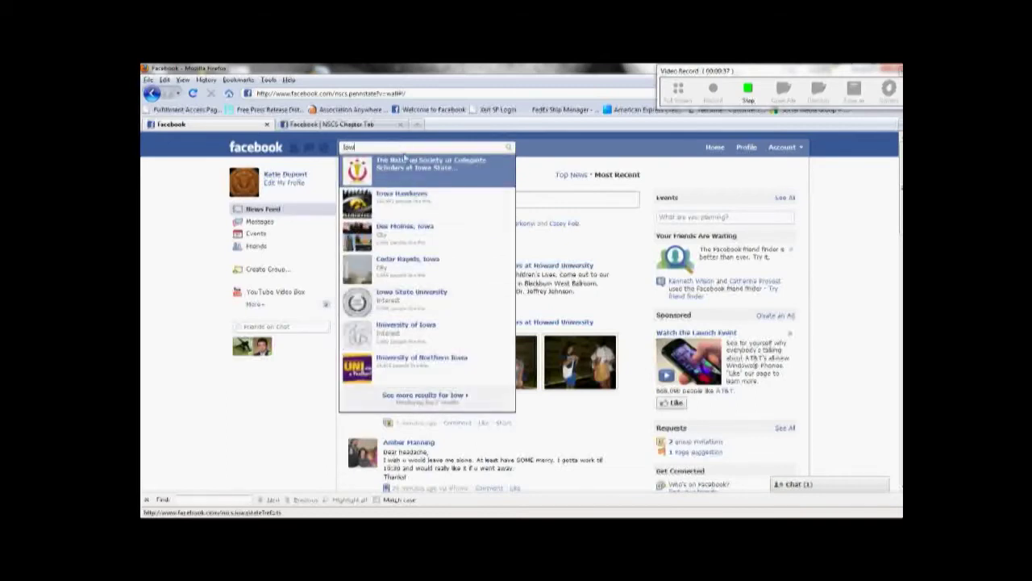
{"action": "left_click", "coordinate": [405, 162]}
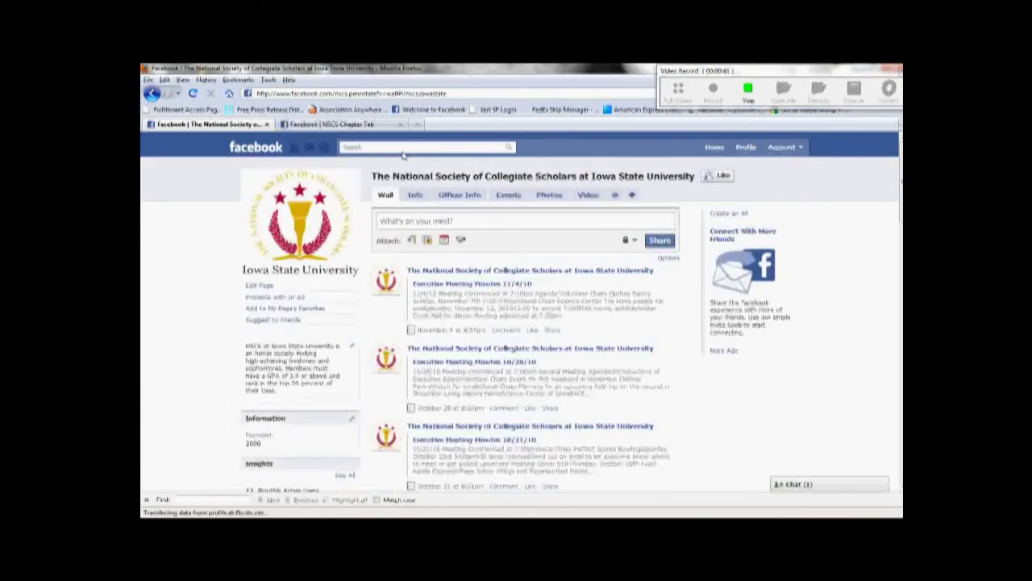
{"action": "mouse_move", "coordinate": [300, 221]}
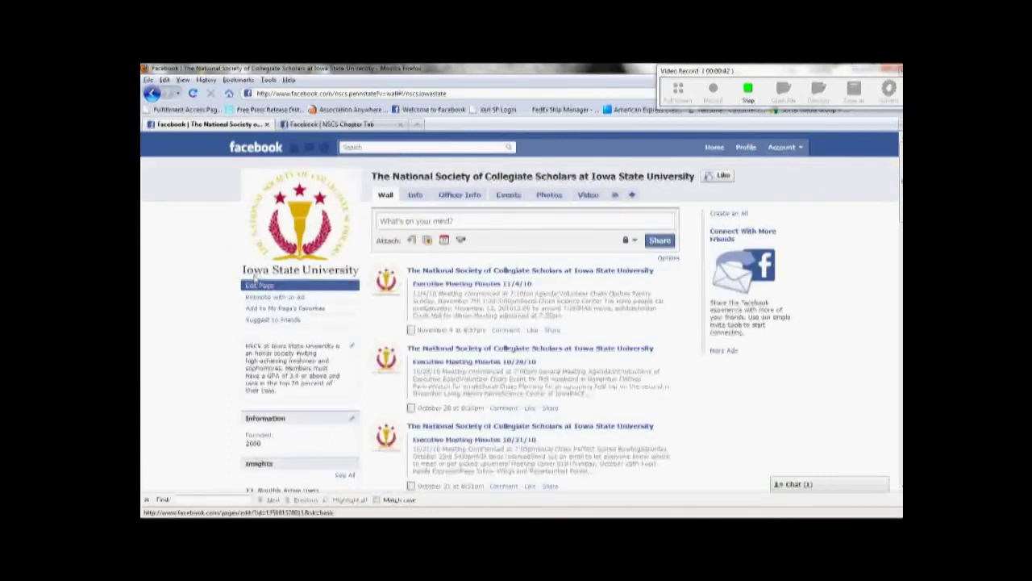
{"action": "left_click", "coordinate": [258, 285]}
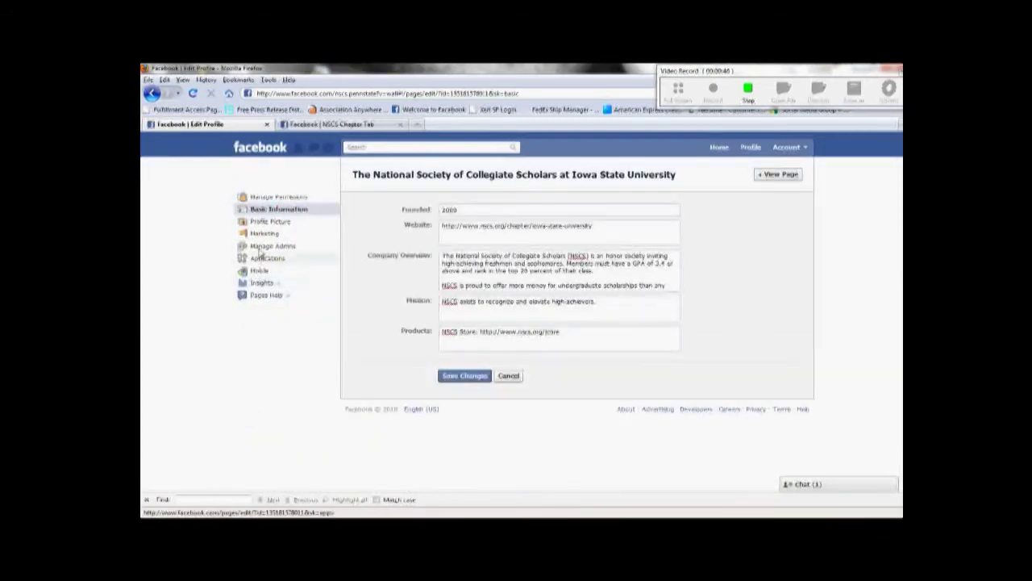
{"action": "left_click", "coordinate": [262, 257]}
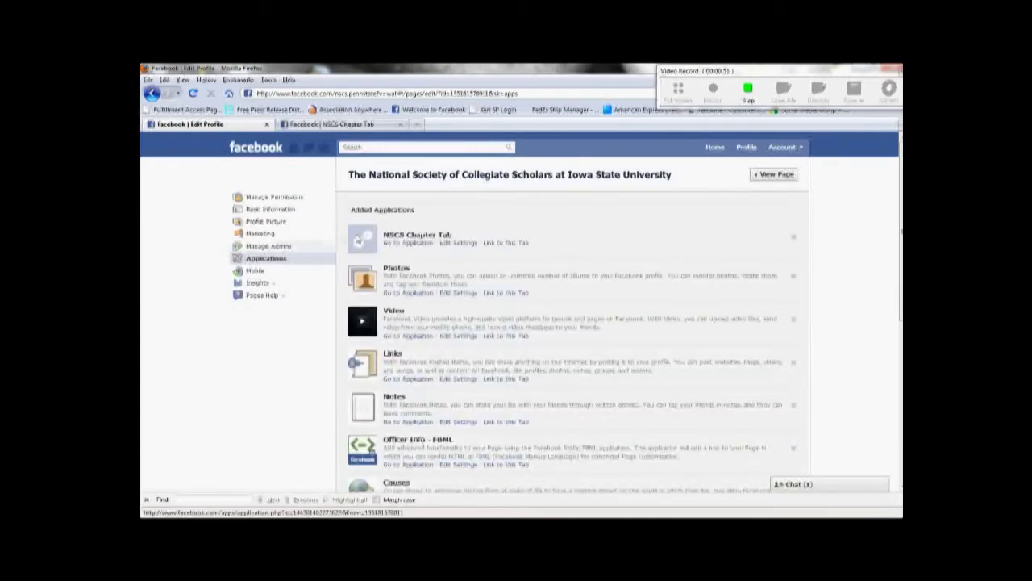
In the NSCS Chapter Tab settings, enter the greeting 'Welcome to our Facebook chapter page!'.
{"action": "left_click", "coordinate": [403, 238]}
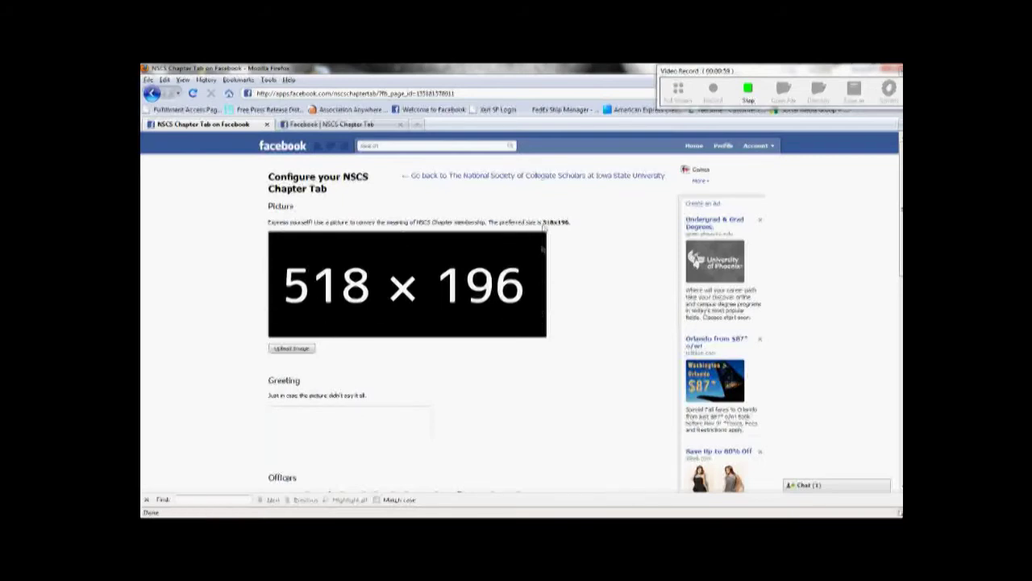
{"action": "scroll", "coordinate": [553, 319], "scroll_direction": "down", "scroll_amount": 1}
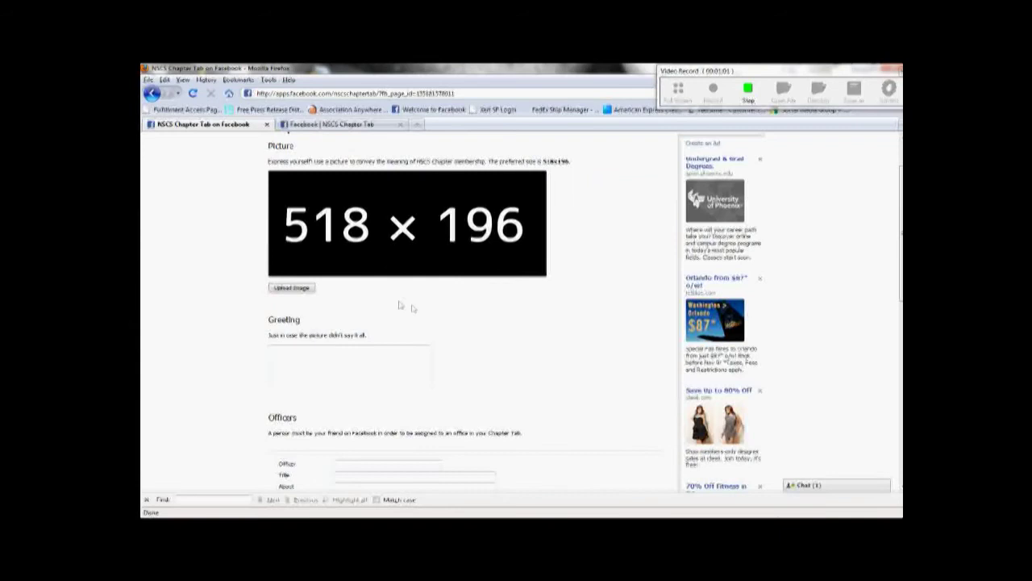
{"action": "left_click", "coordinate": [275, 352]}
{"action": "type", "text": "Welcome to our Facebook chapter pa"}
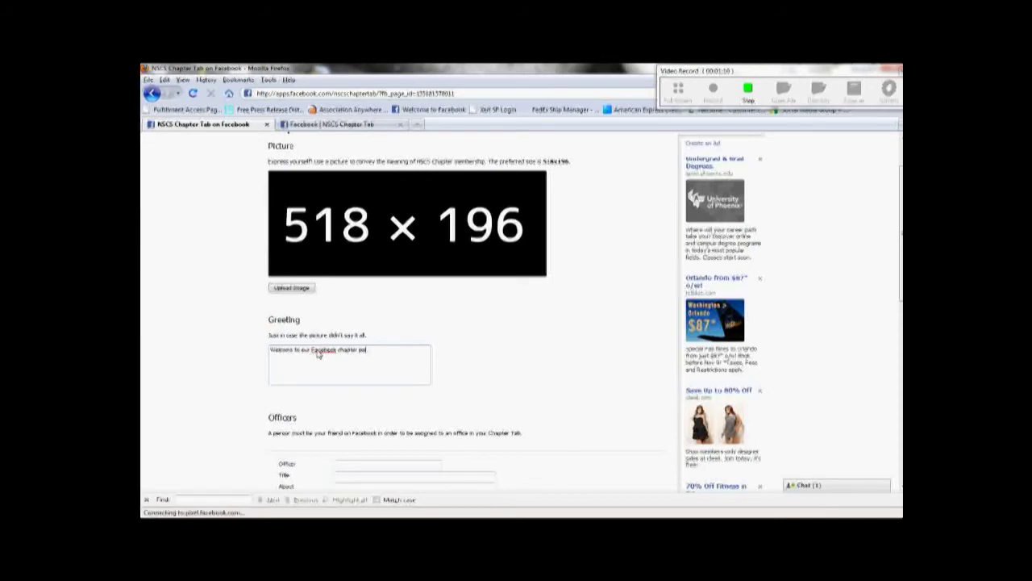
{"action": "type", "text": "ge!"}
Add a suggested friend as first officer, titled Chapter president, with the About note 'I love NSCS!'.
{"action": "scroll", "coordinate": [353, 421], "scroll_direction": "down", "scroll_amount": 1}
{"action": "left_click", "coordinate": [337, 403]}
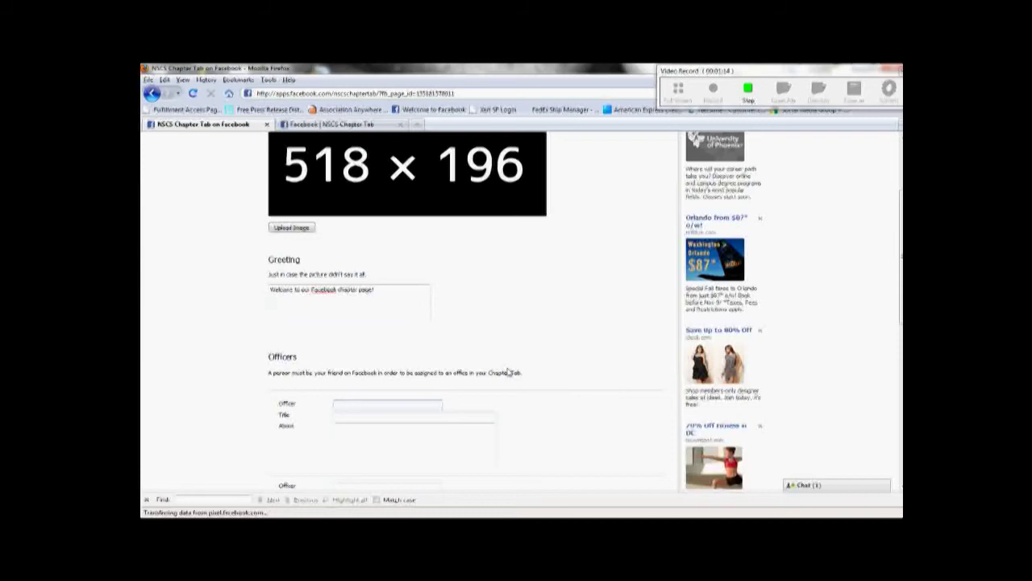
{"action": "type", "text": "Janine"}
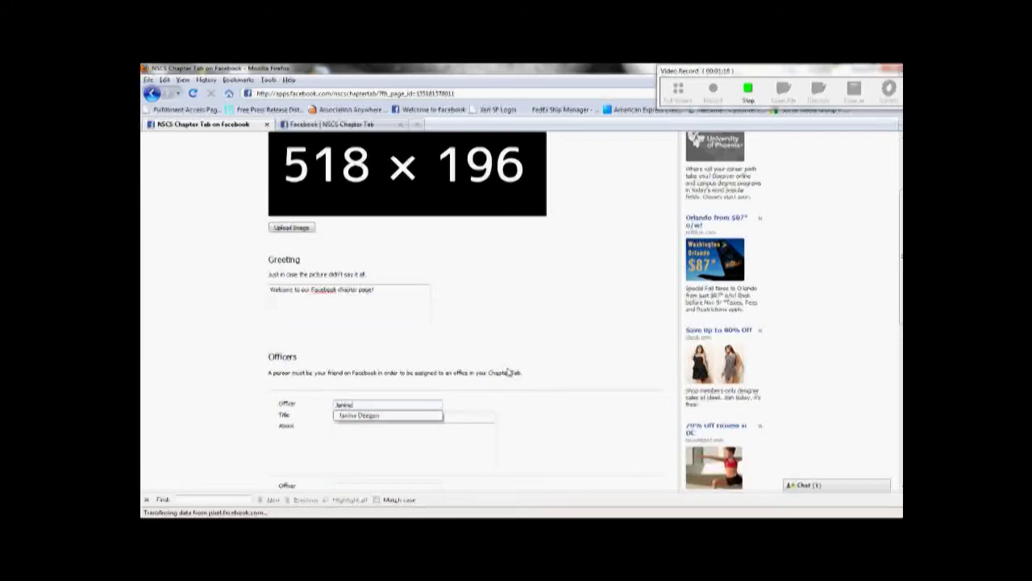
{"action": "left_click", "coordinate": [387, 414]}
{"action": "type", "text": "chapter president"}
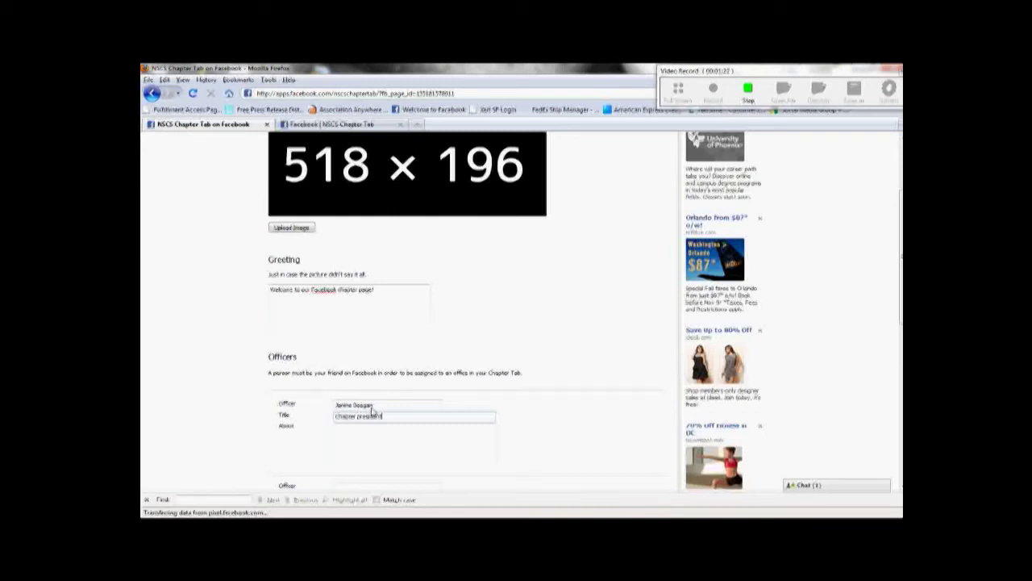
{"action": "left_click", "coordinate": [379, 434]}
{"action": "type", "text": "I love NSCS!"}
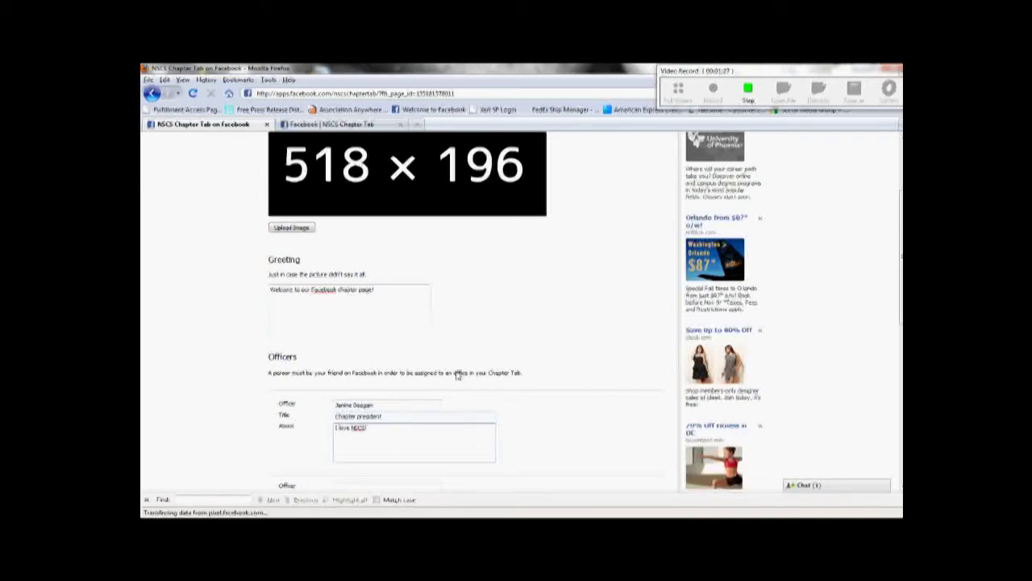
{"action": "left_click", "coordinate": [345, 303]}
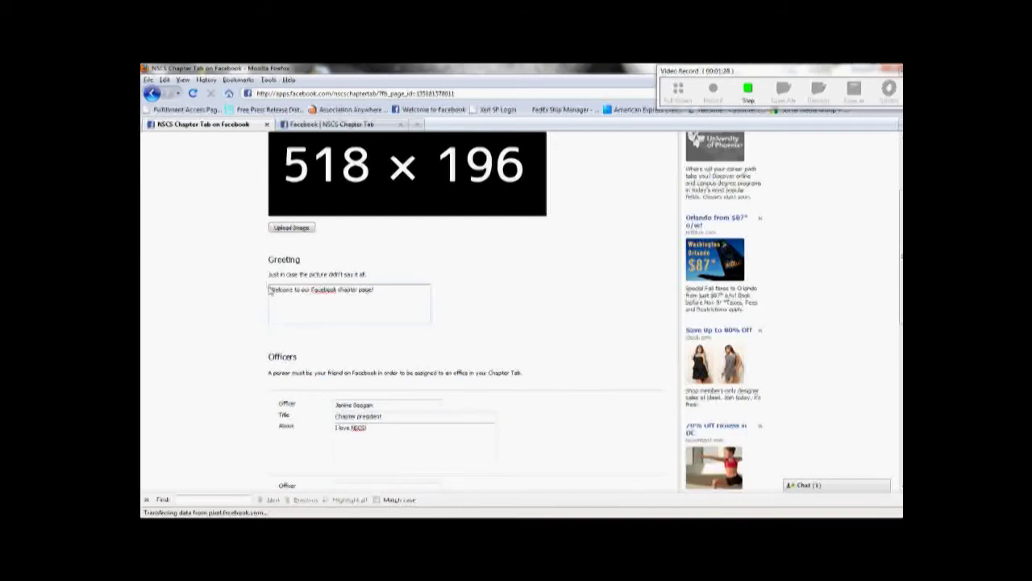
{"action": "left_click", "coordinate": [335, 405]}
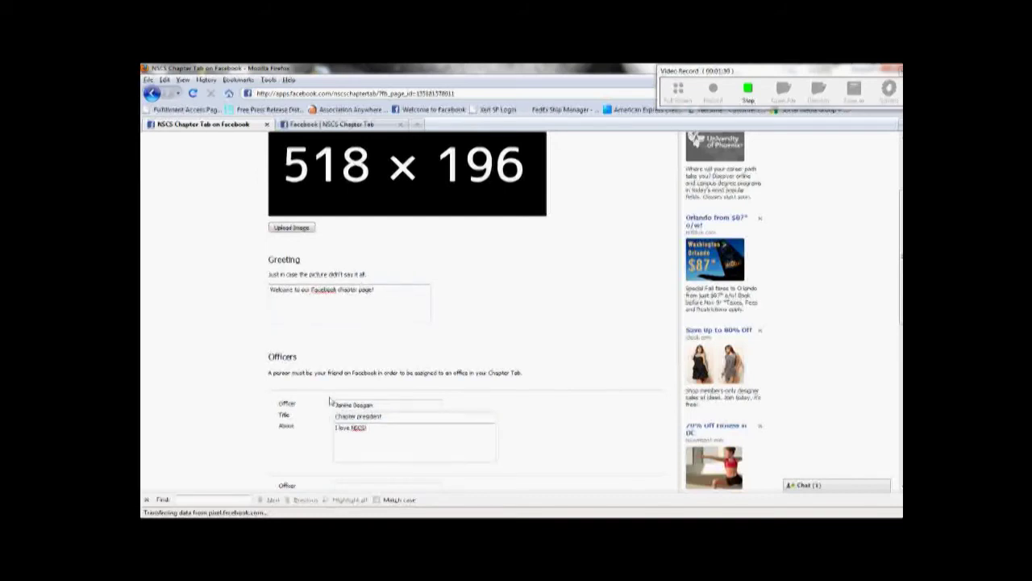
{"action": "scroll", "coordinate": [390, 424], "scroll_direction": "down", "scroll_amount": 3}
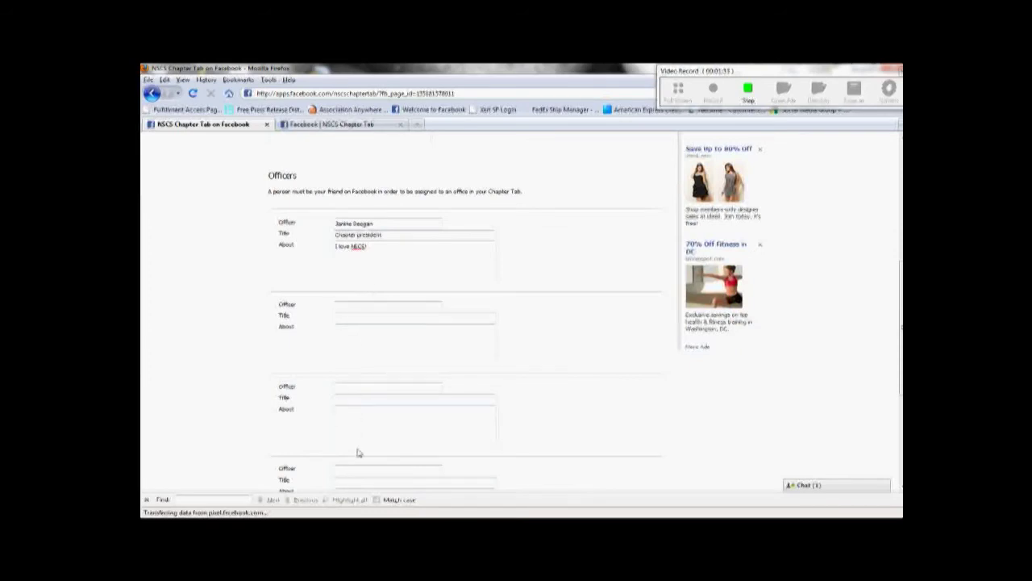
{"action": "scroll", "coordinate": [421, 216], "scroll_direction": "up", "scroll_amount": 2}
{"action": "scroll", "coordinate": [421, 216], "scroll_direction": "up", "scroll_amount": 3}
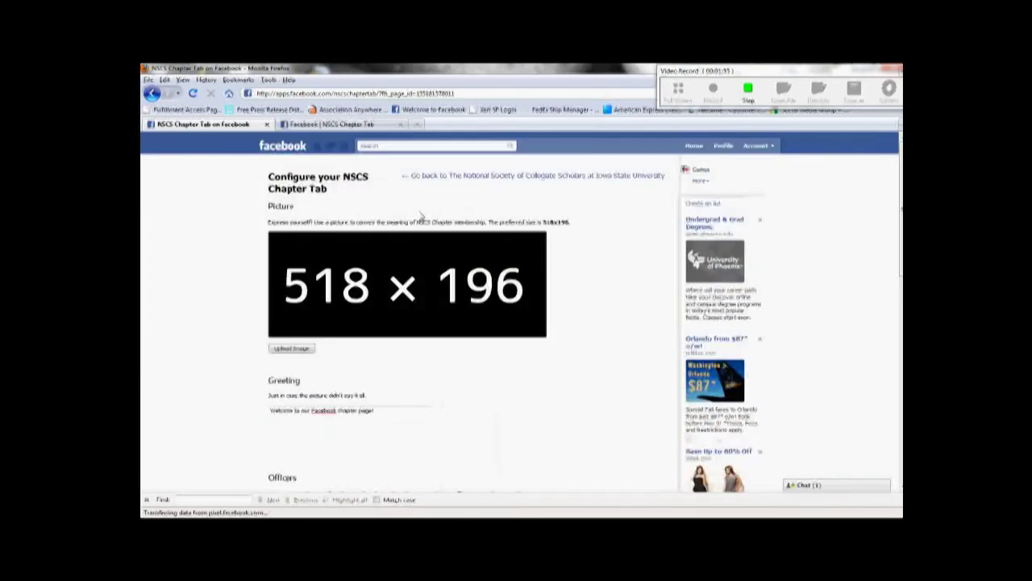
Upload the Univ Houston_Facebook photo from the Desktop as the tab picture and save the settings.
{"action": "left_click", "coordinate": [289, 347]}
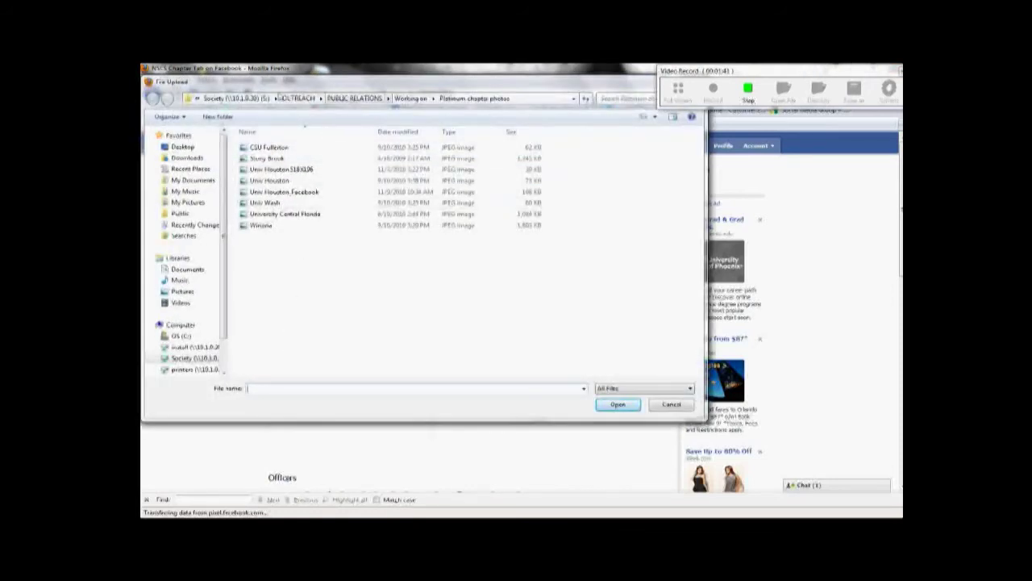
{"action": "left_click", "coordinate": [175, 145]}
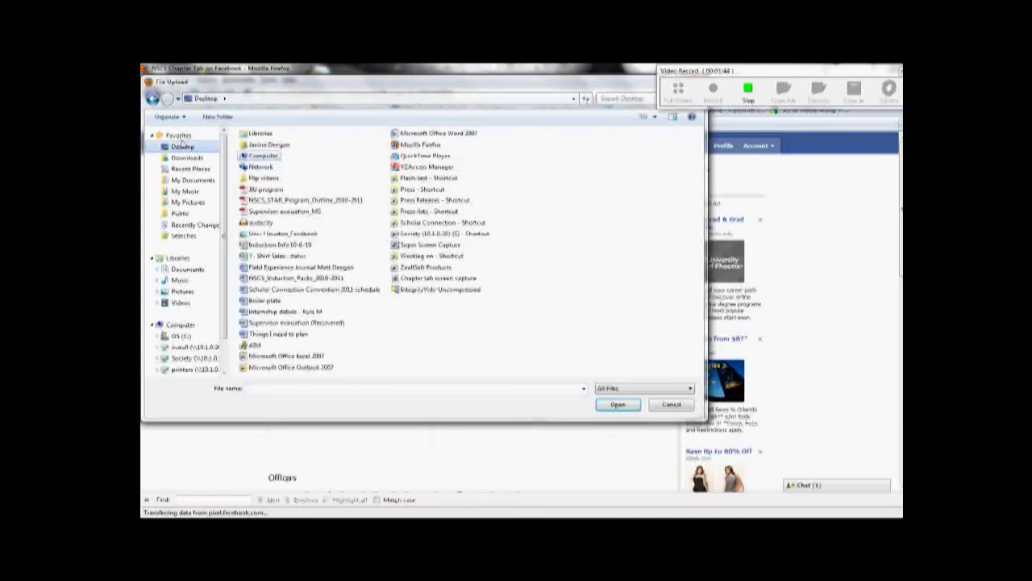
{"action": "double_click", "coordinate": [266, 232]}
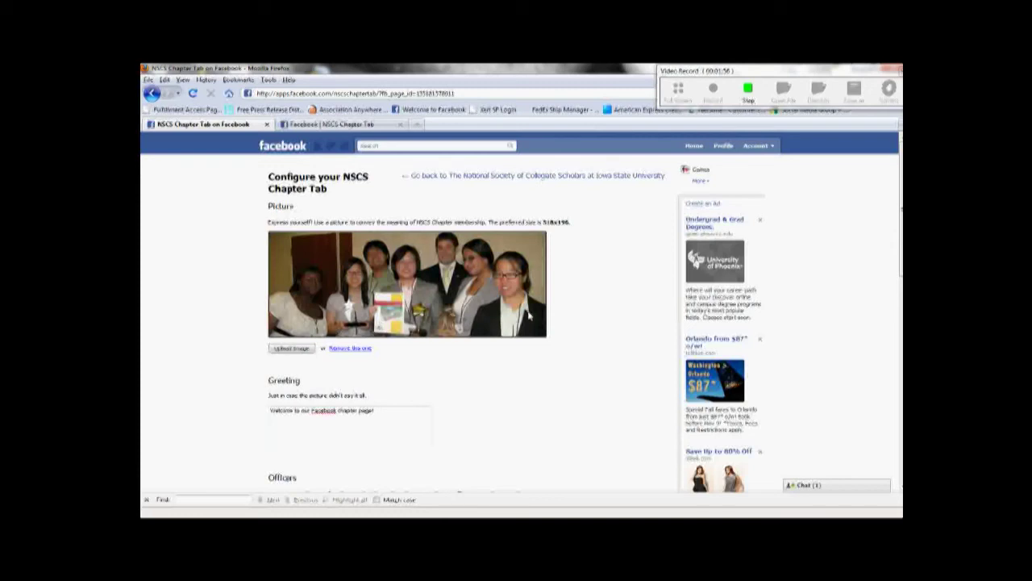
{"action": "scroll", "coordinate": [524, 385], "scroll_direction": "down", "scroll_amount": 10}
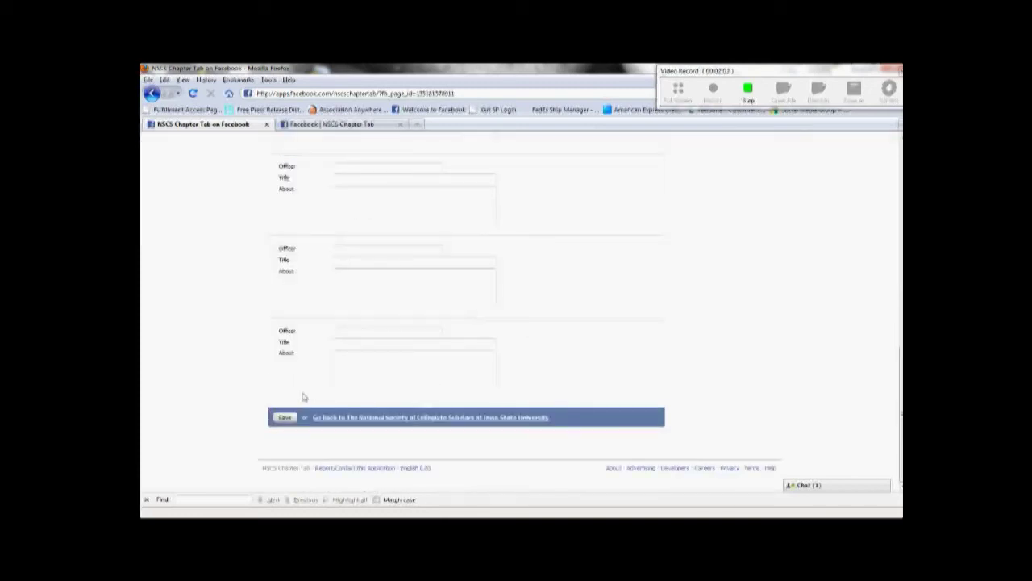
{"action": "left_click", "coordinate": [274, 416]}
Return to the Iowa State NSCS page and scroll through the About NSCS tab's photo, greeting and officers.
{"action": "left_click", "coordinate": [380, 415]}
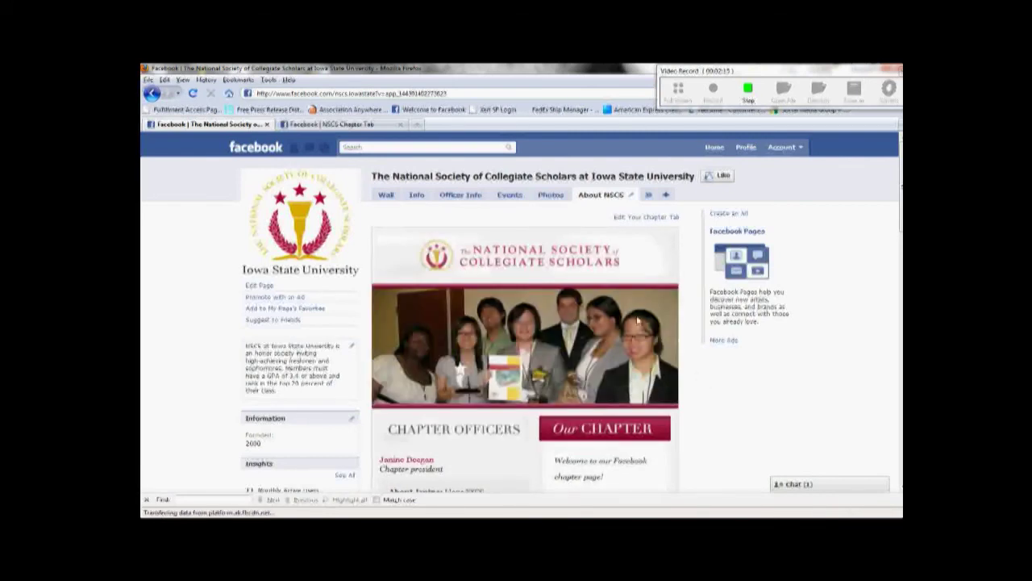
{"action": "scroll", "coordinate": [448, 347], "scroll_direction": "down", "scroll_amount": 3}
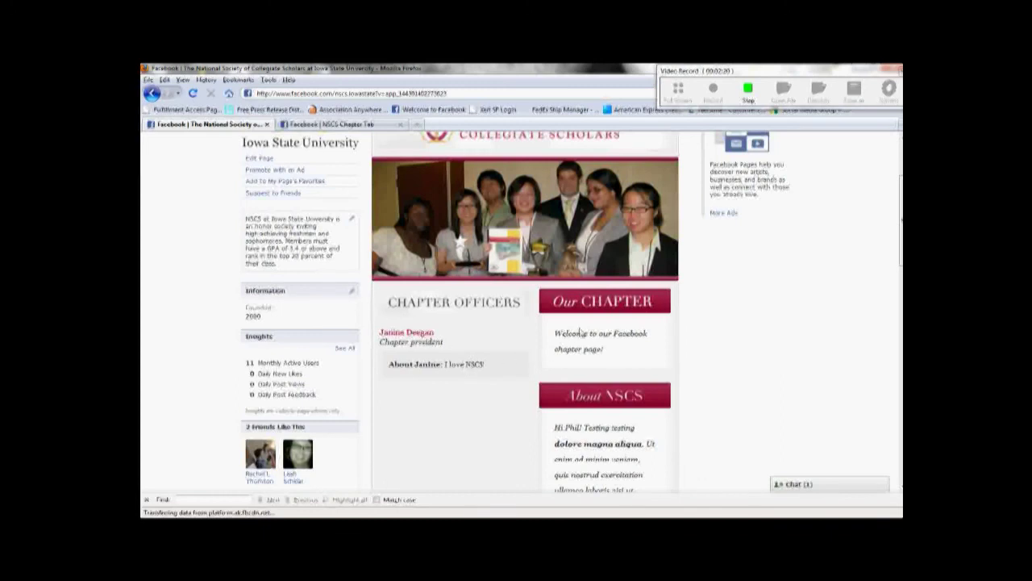
{"action": "scroll", "coordinate": [582, 428], "scroll_direction": "down", "scroll_amount": 3}
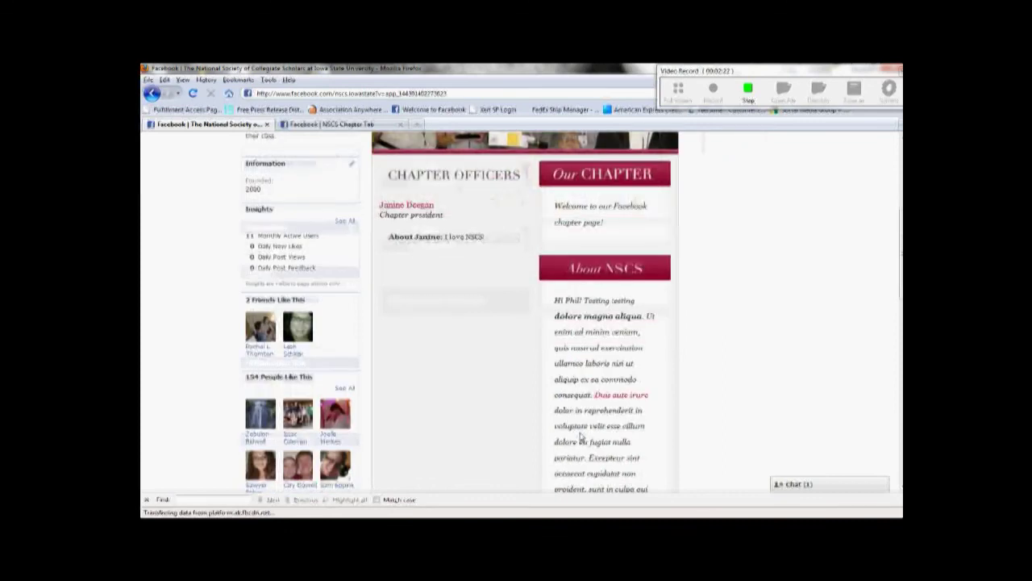
{"action": "scroll", "coordinate": [581, 436], "scroll_direction": "down", "scroll_amount": 2}
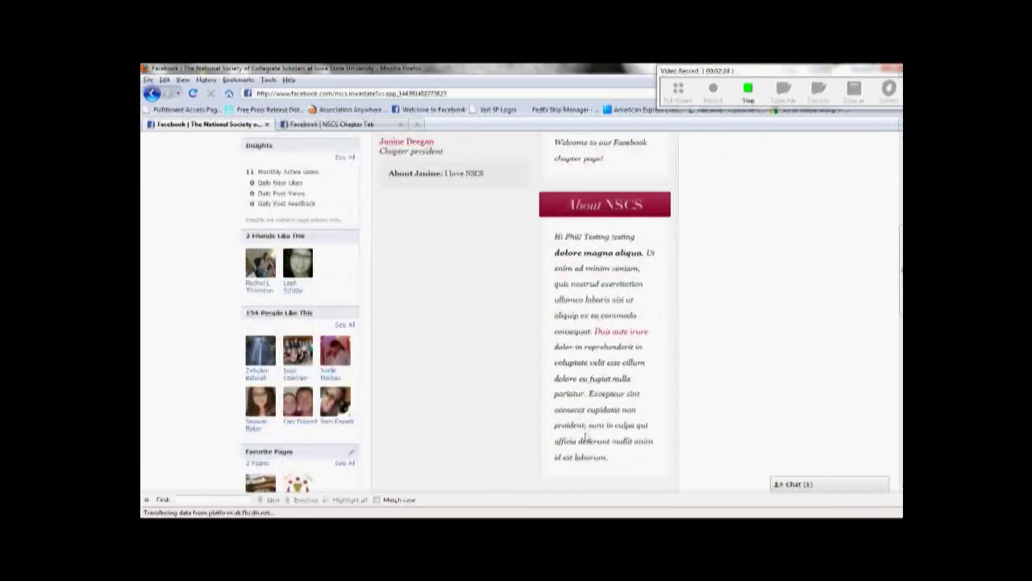
{"action": "scroll", "coordinate": [585, 436], "scroll_direction": "up", "scroll_amount": 8}
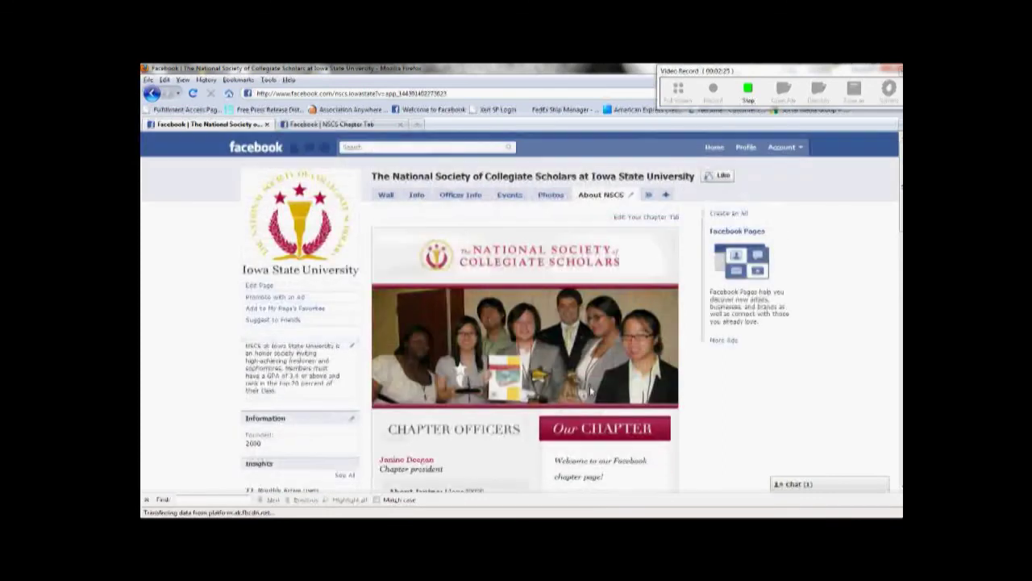